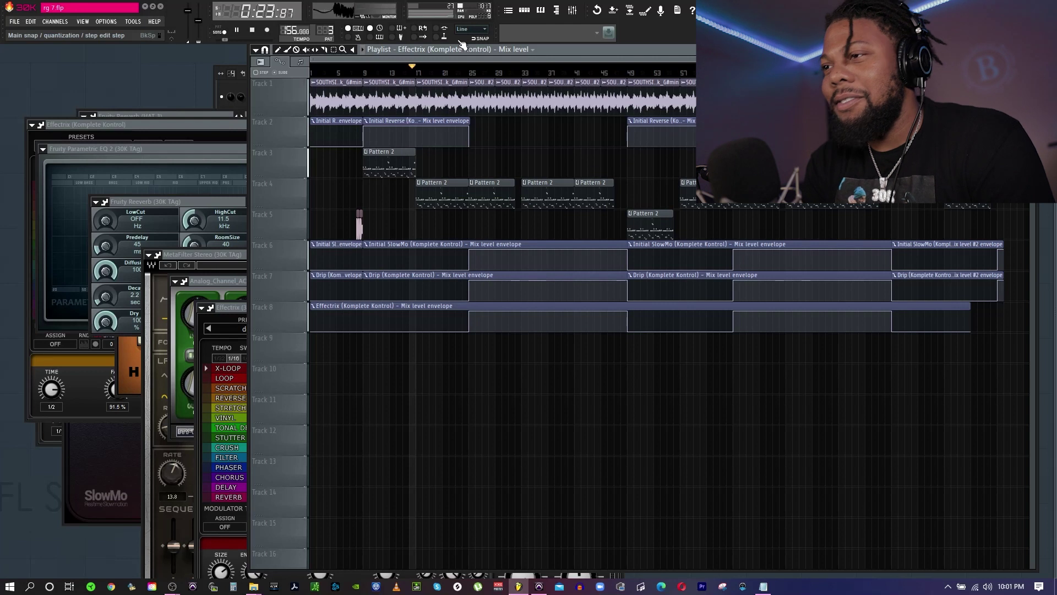
# - Stop the beat, bring up Initial Reverse, mute the track 3 Pattern 2 clip, and replay
pyautogui.press('space')
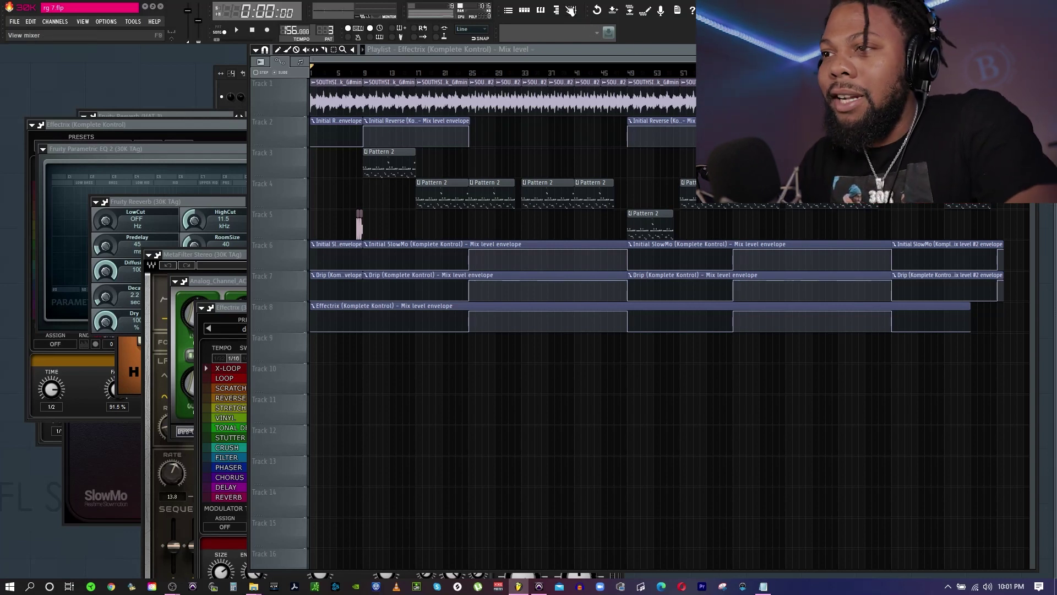
pyautogui.click(572, 11)
pyautogui.doubleClick(331, 107)
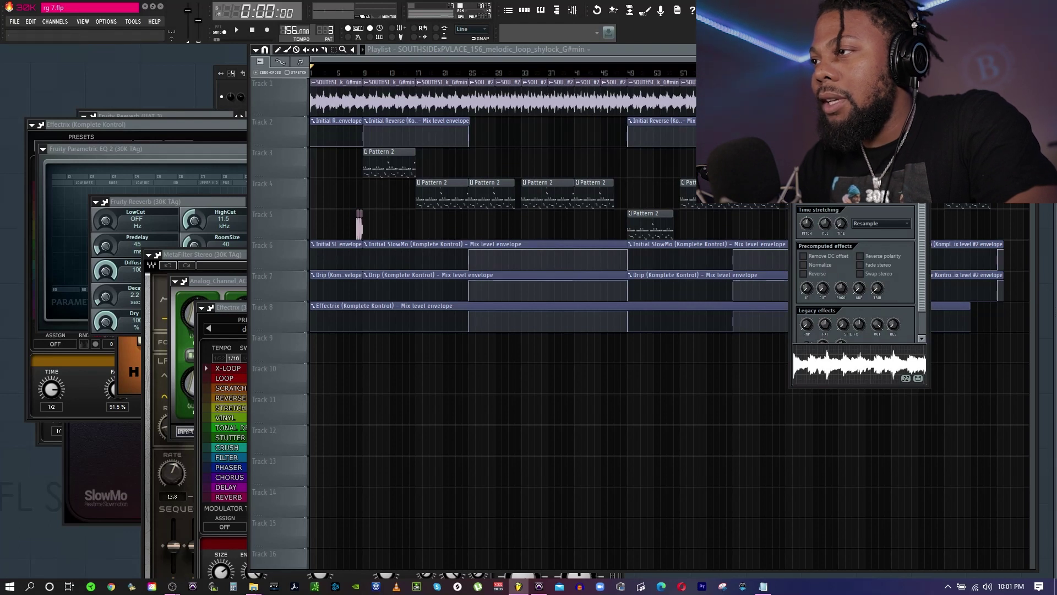
pyautogui.click(573, 10)
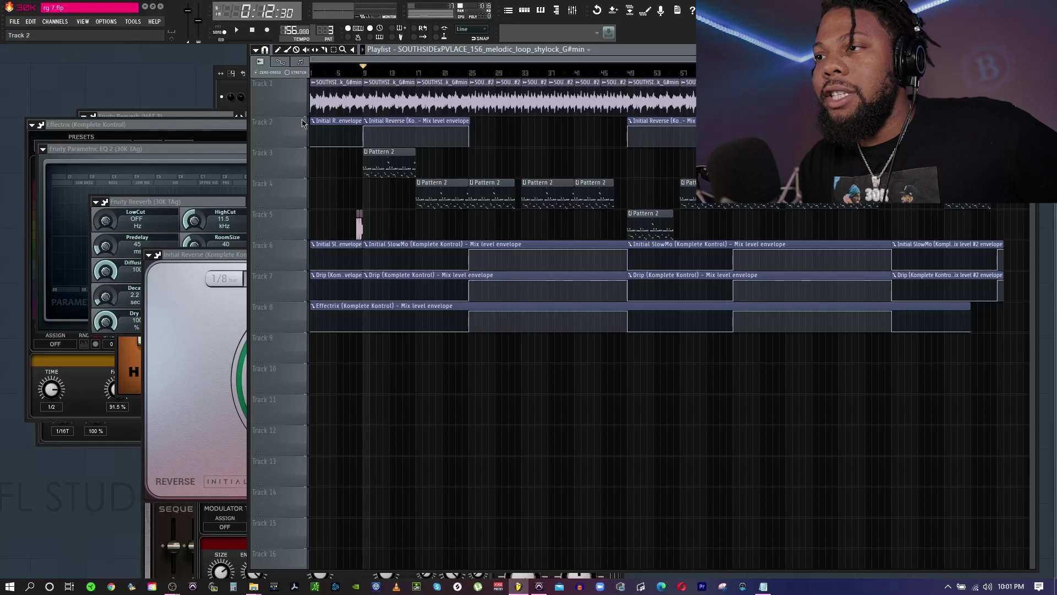
pyautogui.click(310, 177)
pyautogui.press('space')
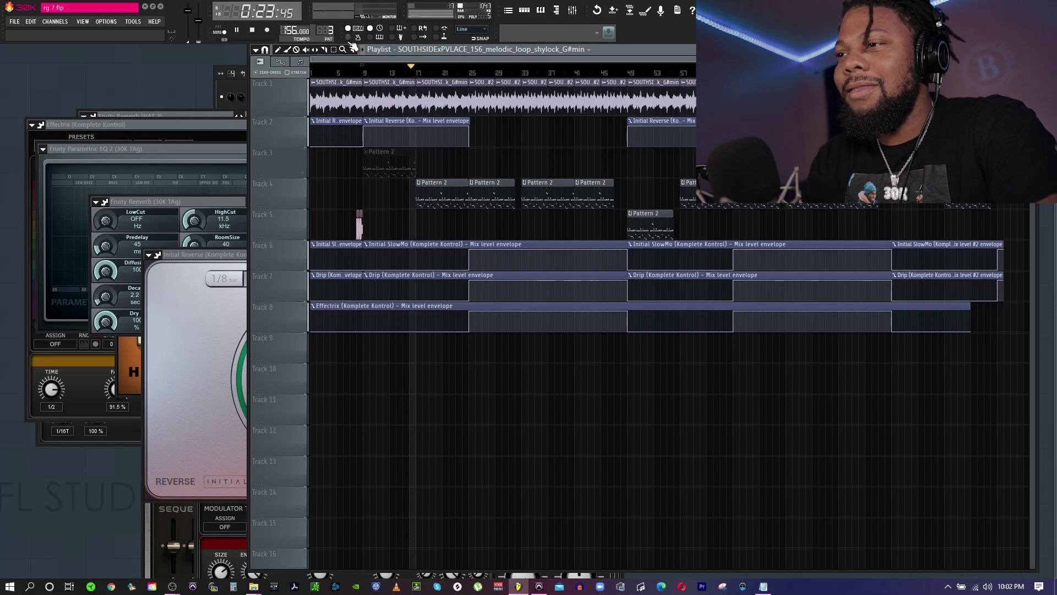
# - Stop playback and switch Initial Reverse's reverse length from 2 bars to 1/4 bar, then return to the mixer
pyautogui.press('space')
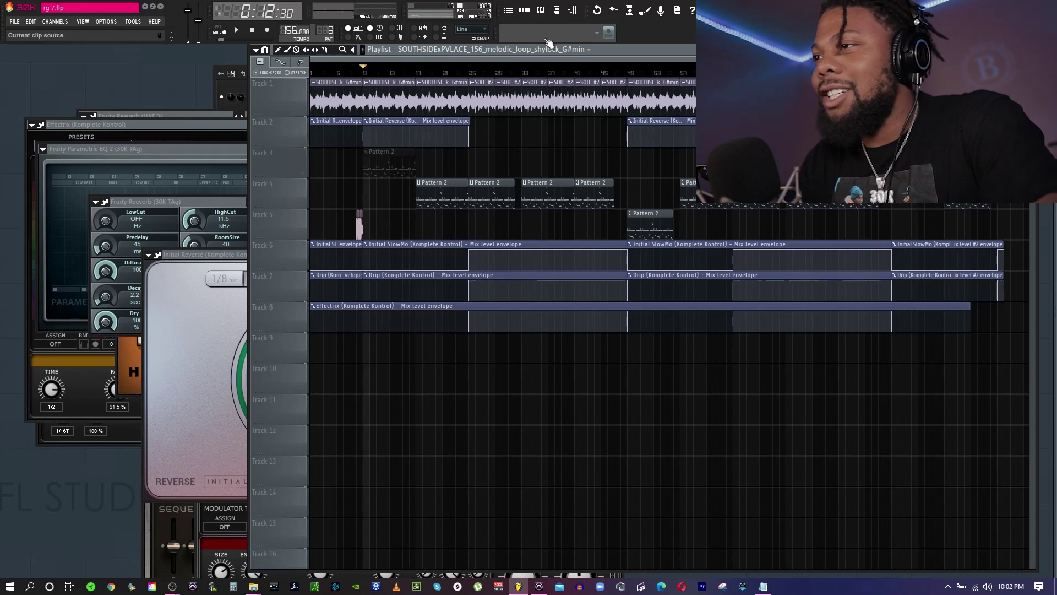
pyautogui.click(573, 10)
pyautogui.click(198, 326)
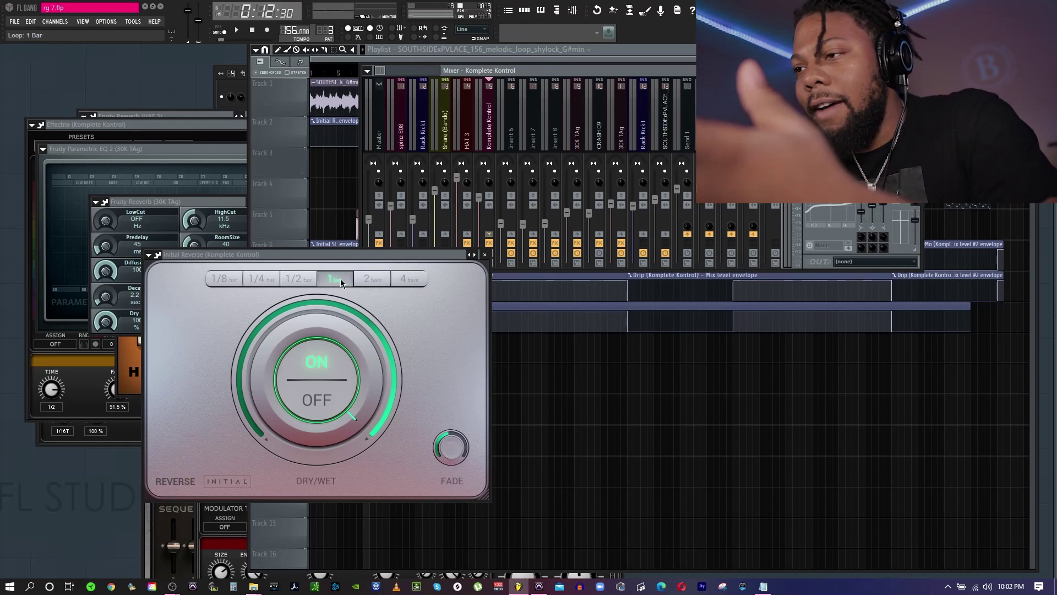
pyautogui.click(372, 279)
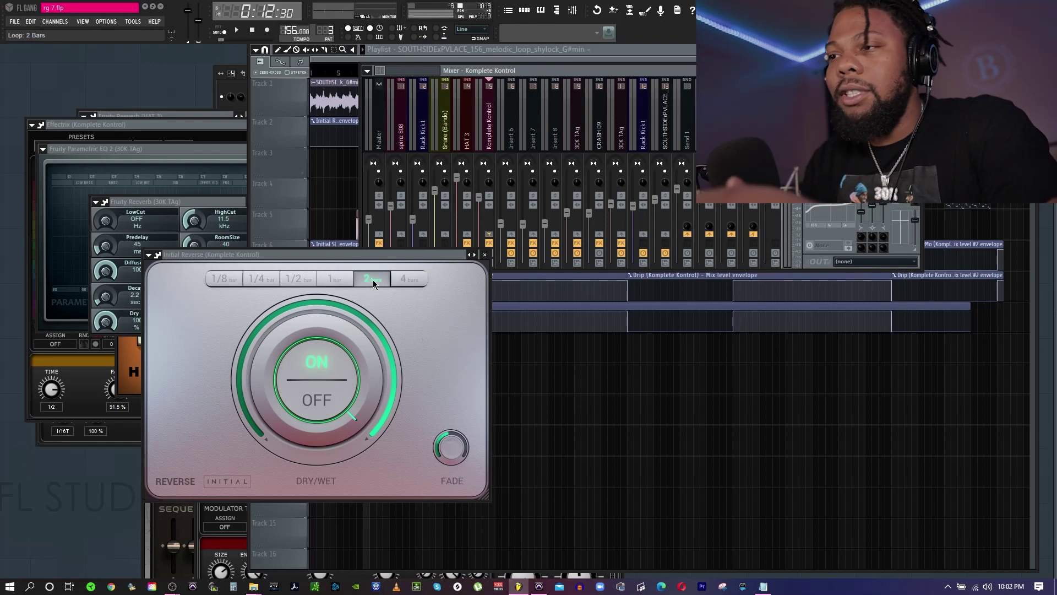
pyautogui.click(260, 278)
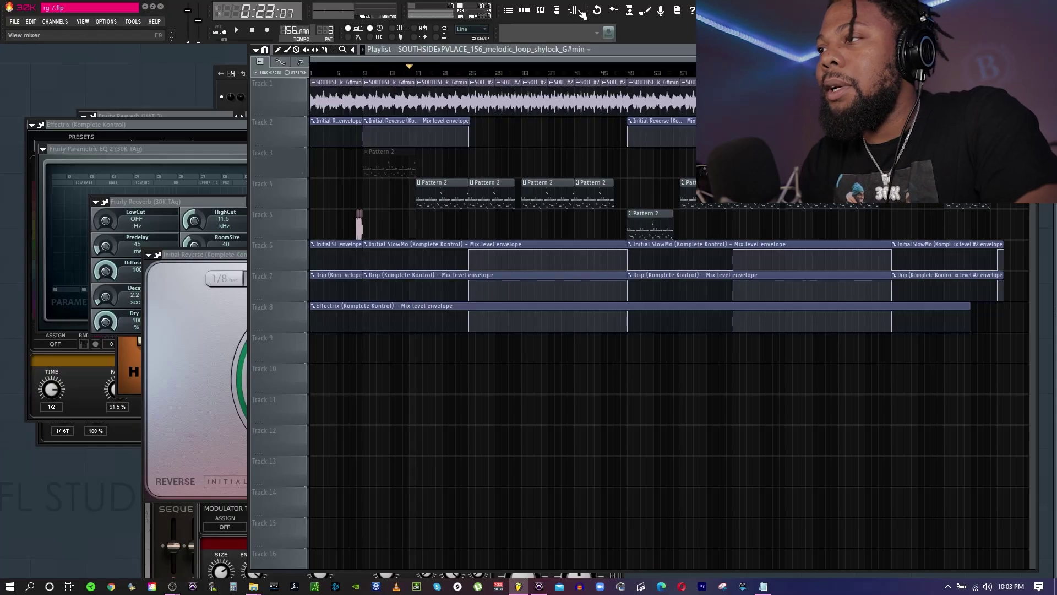
pyautogui.click(581, 12)
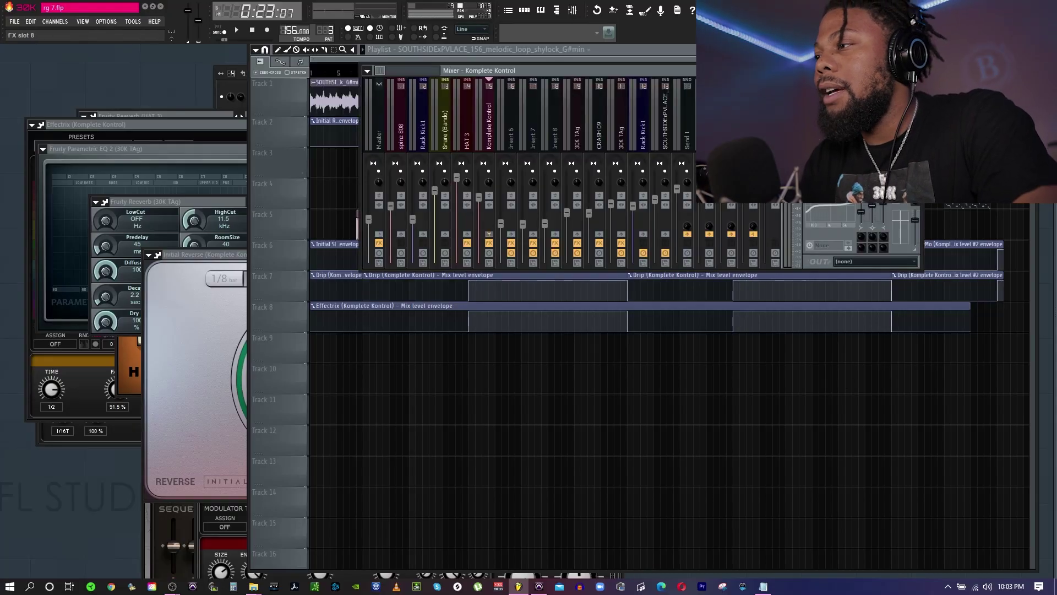
# - Start the song playing from around bar 24 in the playlist
pyautogui.click(82, 124)
pyautogui.click(452, 51)
pyautogui.click(477, 72)
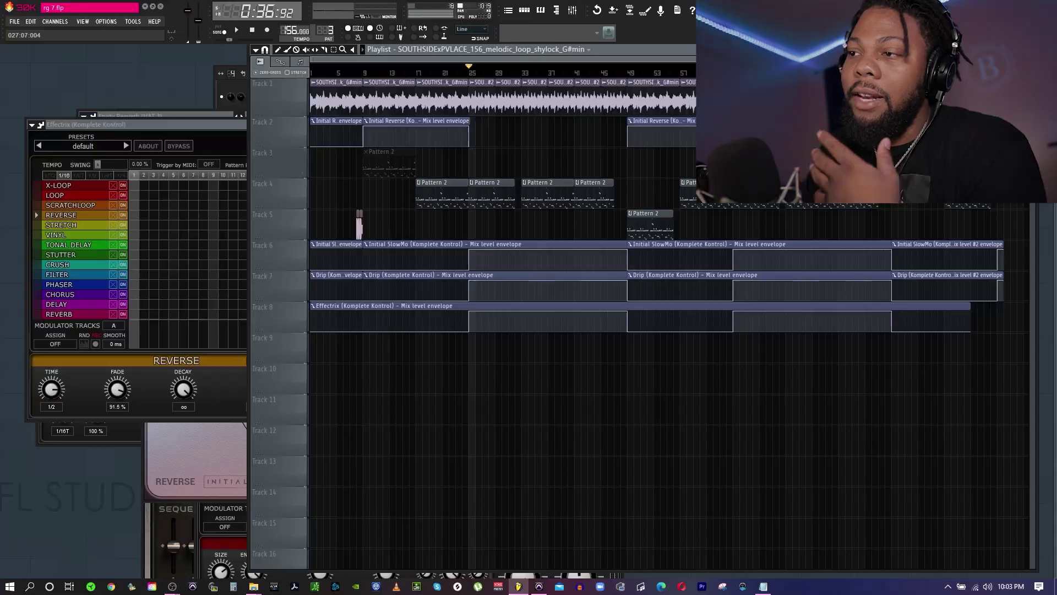
pyautogui.click(463, 72)
pyautogui.press('space')
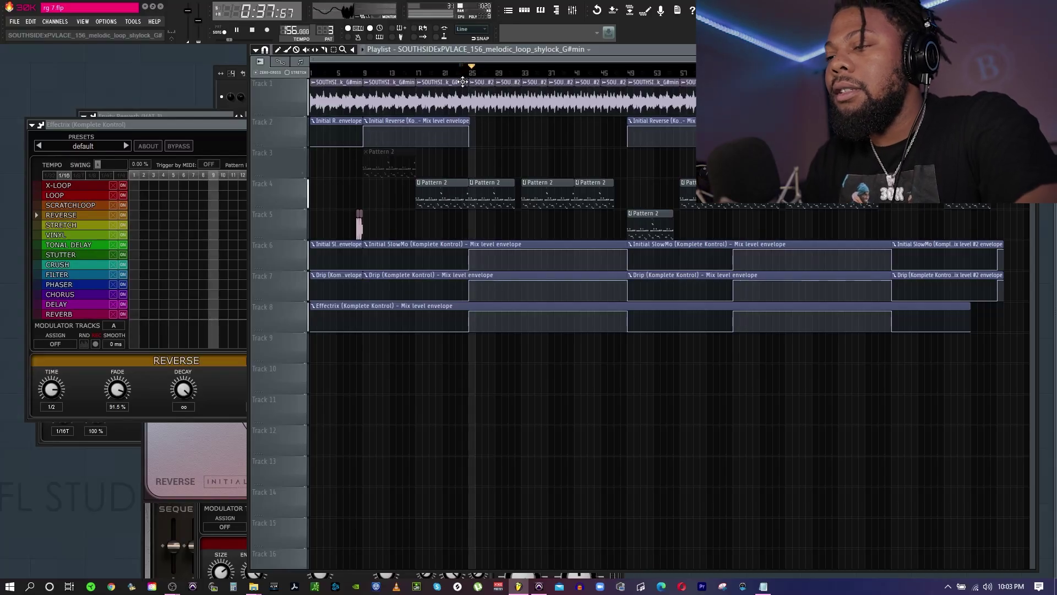
# - Show Effectrix with its Reverse and Crush steps, stop playback, and open its preset list
pyautogui.click(588, 14)
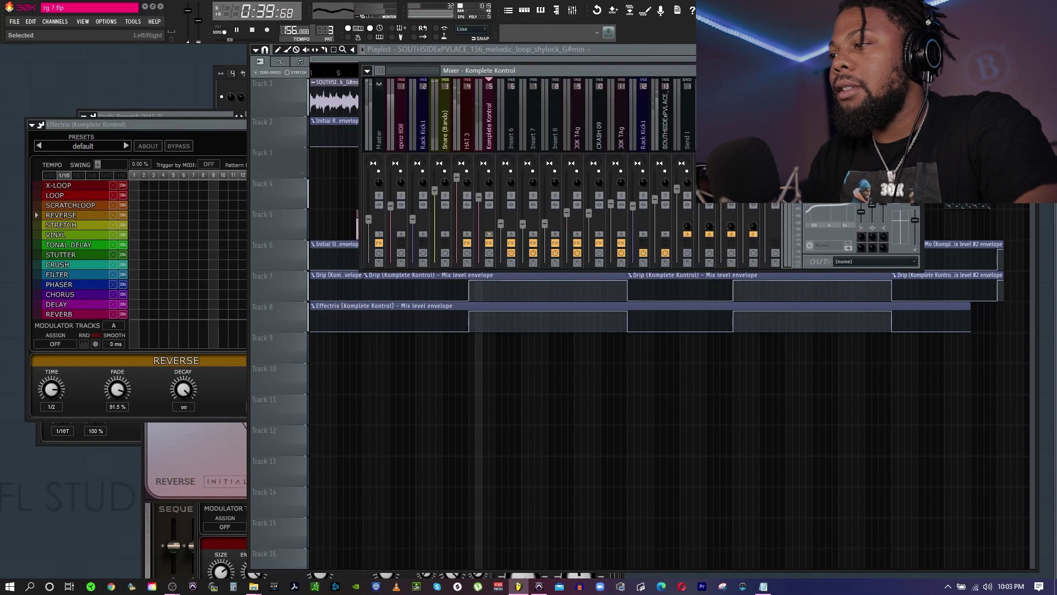
pyautogui.click(138, 125)
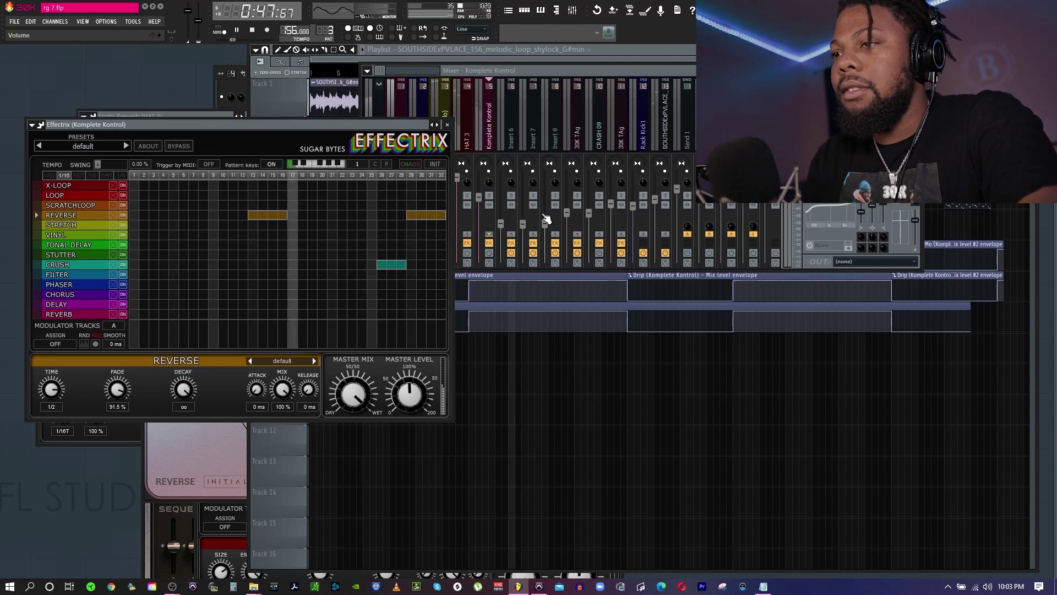
pyautogui.press('space')
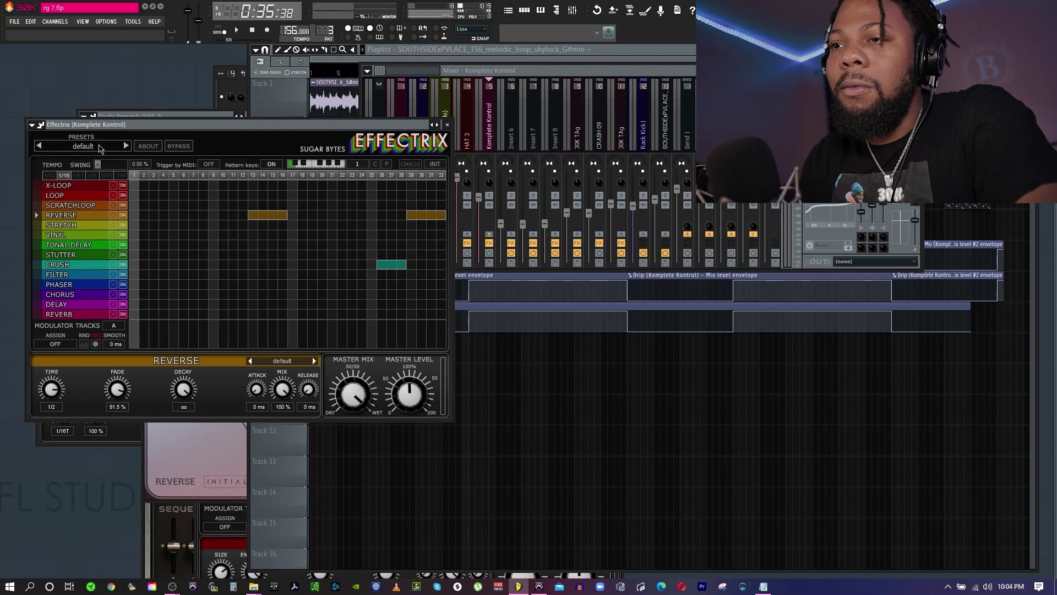
pyautogui.click(100, 147)
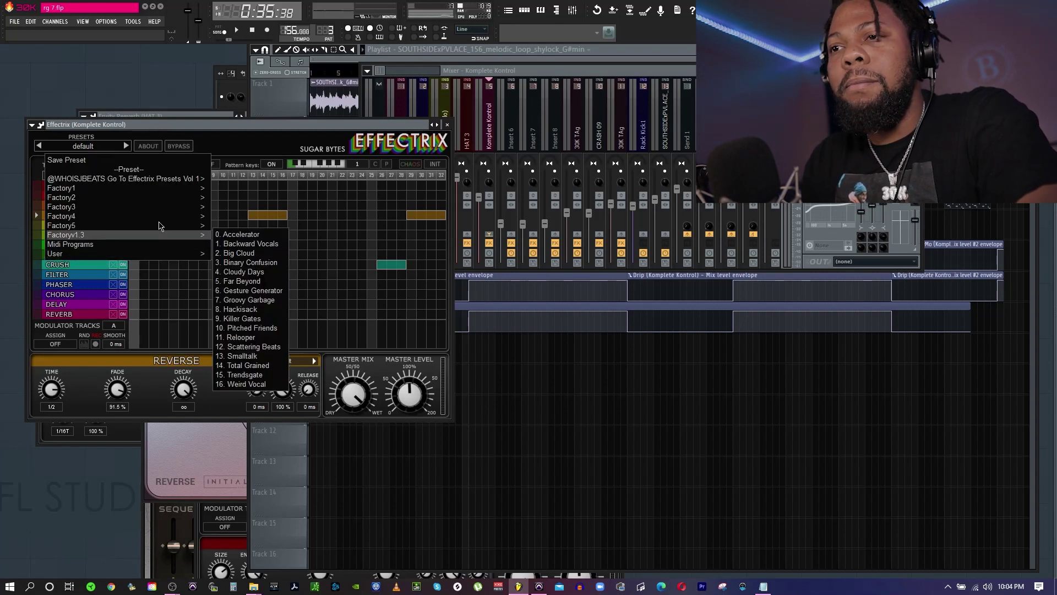
# - Browse the Effectrix Factory4 preset bank while briefly playing and stopping the song
pyautogui.moveTo(184, 217)
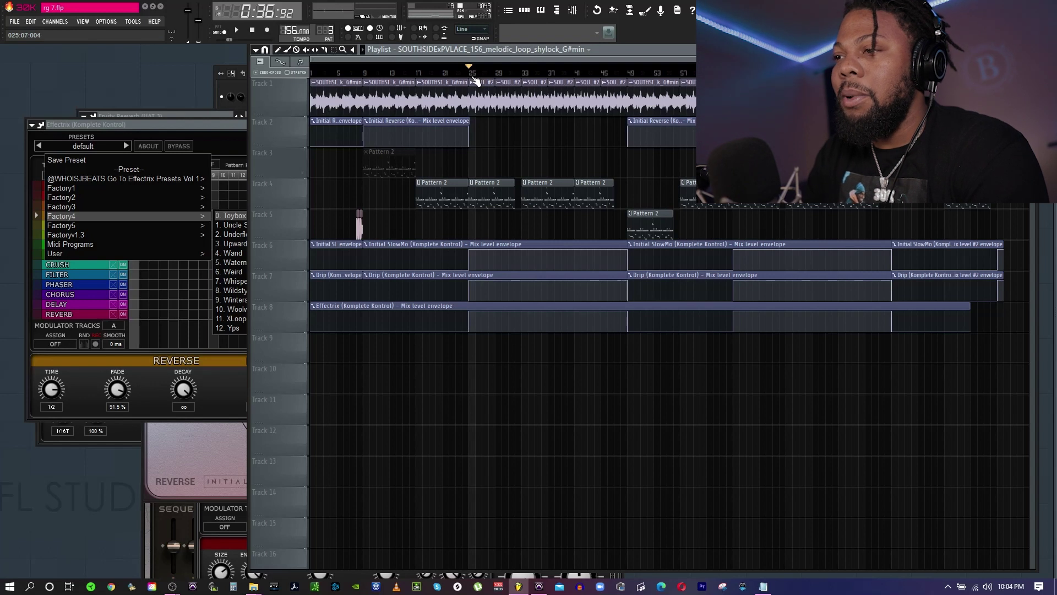
pyautogui.press('space')
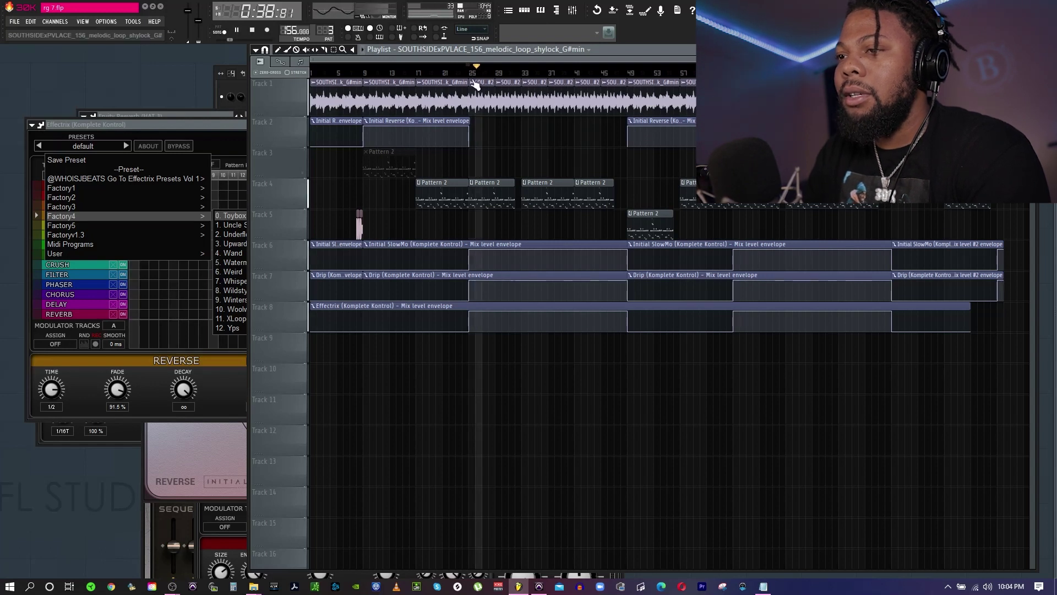
pyautogui.press('space')
# - Open Rack Kick1's piano roll and place a two-step C5 kick note at the start
pyautogui.press('F6')
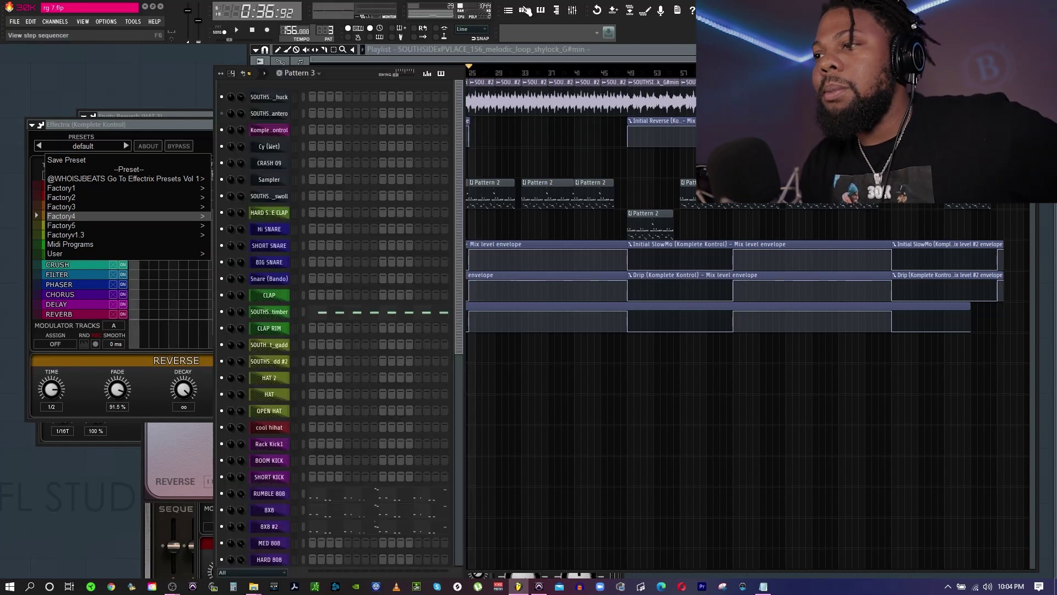
pyautogui.scroll(10, 326, 29)
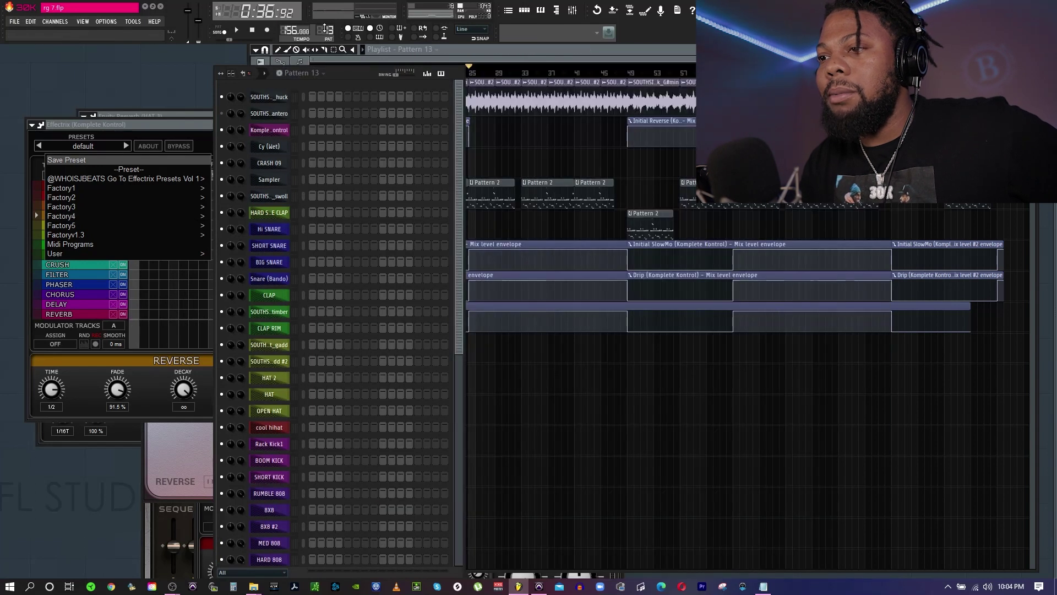
pyautogui.click(269, 444)
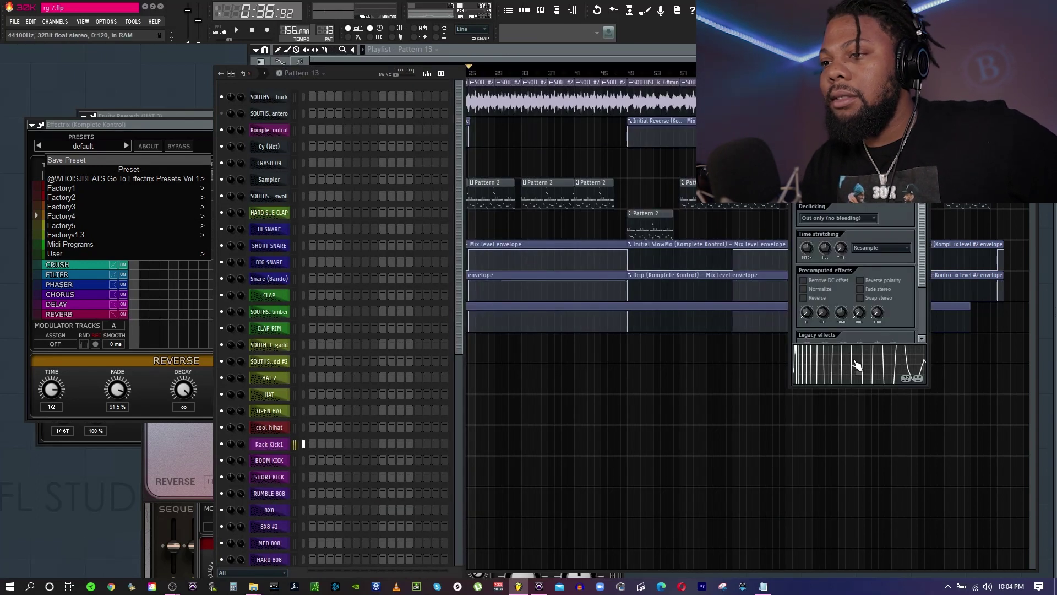
pyautogui.rightClick(277, 447)
pyautogui.click(320, 417)
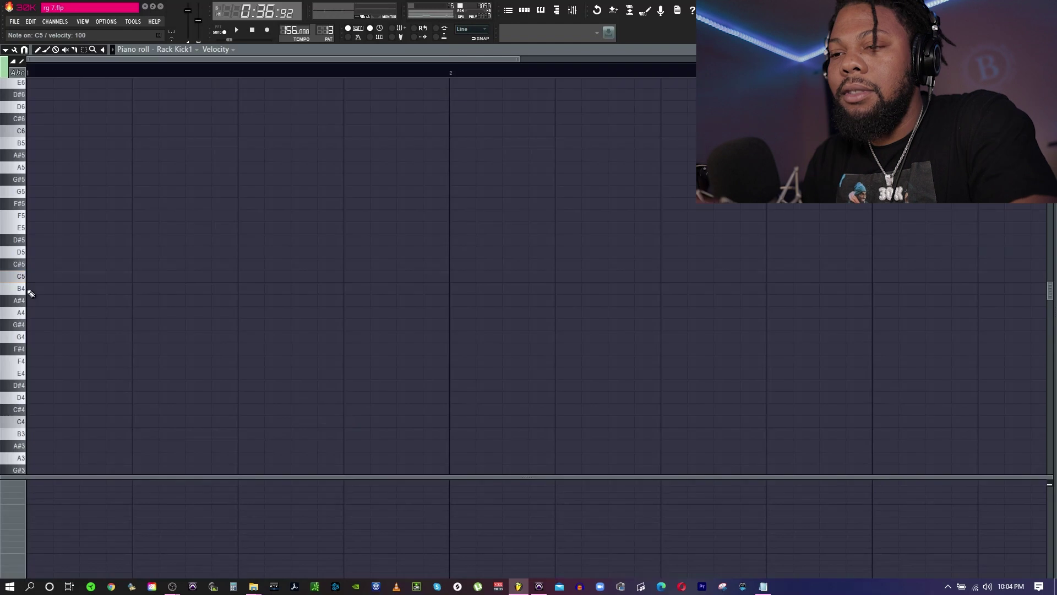
pyautogui.click(33, 276)
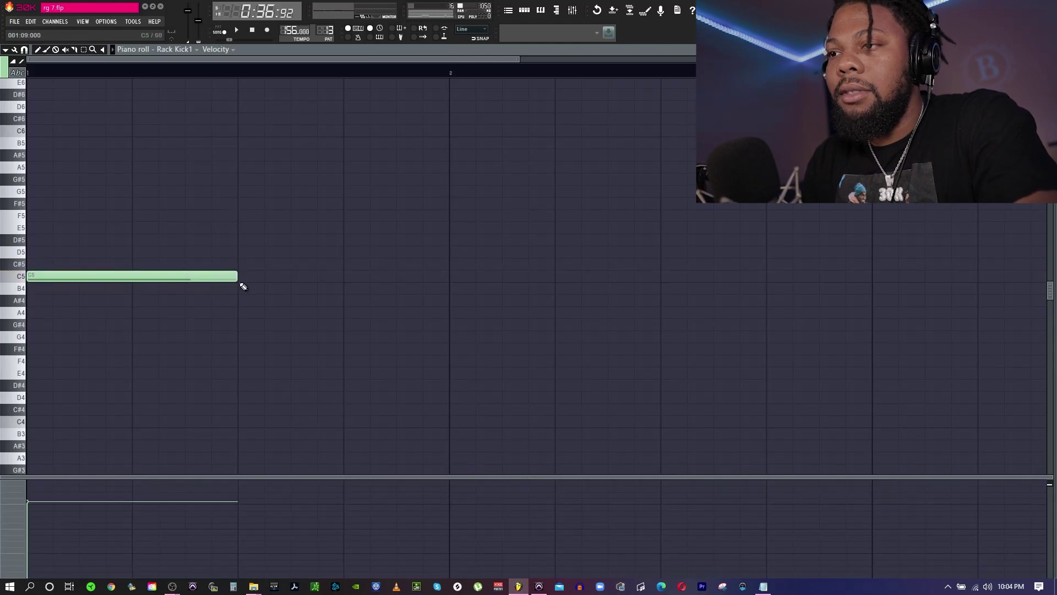
pyautogui.moveTo(236, 274); pyautogui.dragTo(81, 303)
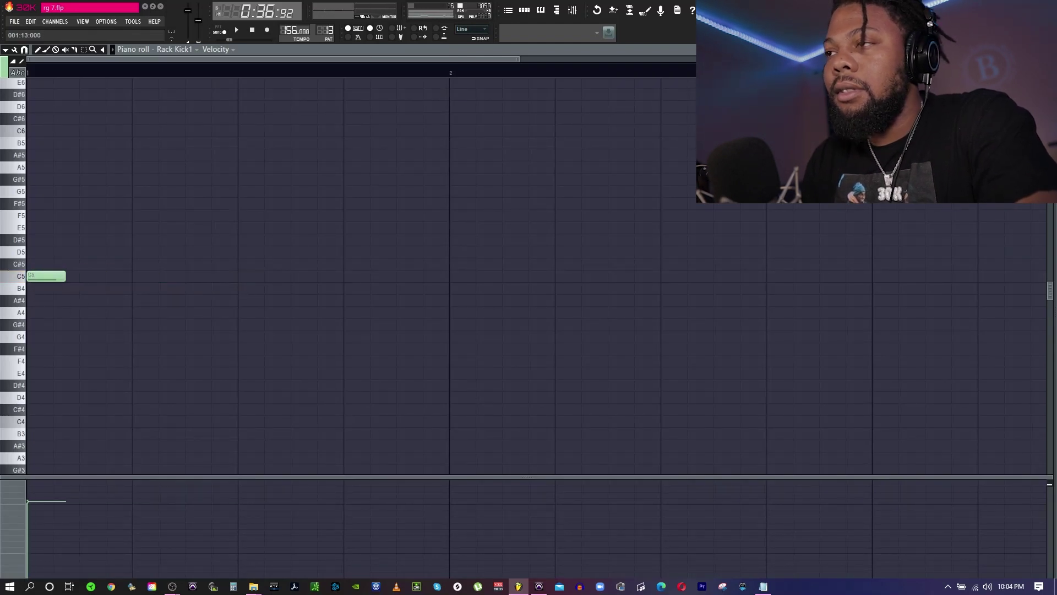
# - Start playback and add C5 kick notes around bar 2, deleting a stray C#5 note
pyautogui.click(509, 11)
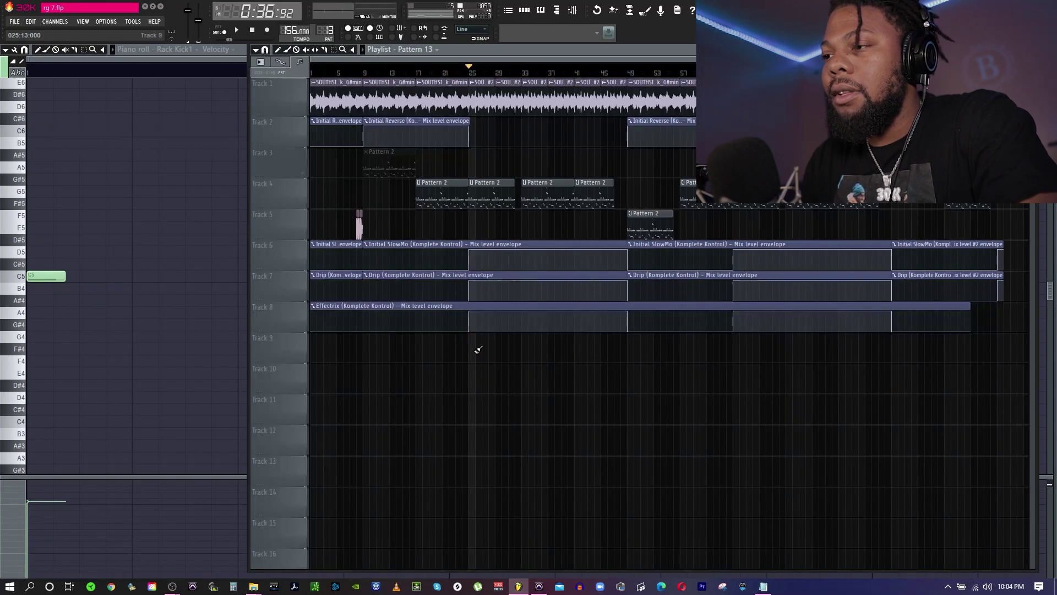
pyautogui.click(182, 75)
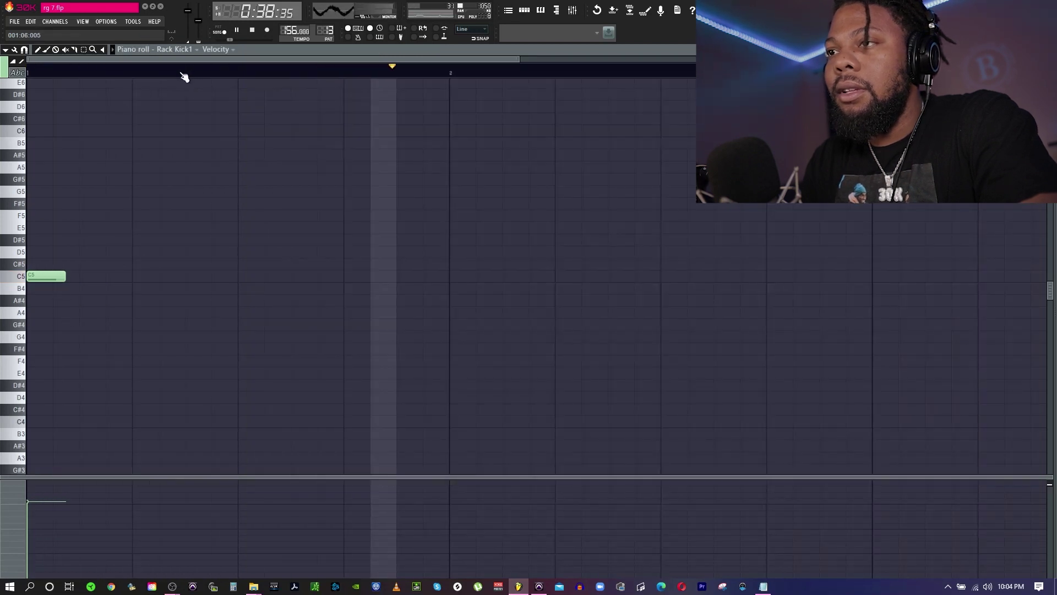
pyautogui.press('space')
pyautogui.click(517, 239)
pyautogui.moveTo(517, 239); pyautogui.dragTo(512, 240)
pyautogui.click(295, 231)
pyautogui.rightClick(296, 231)
pyautogui.click(193, 240)
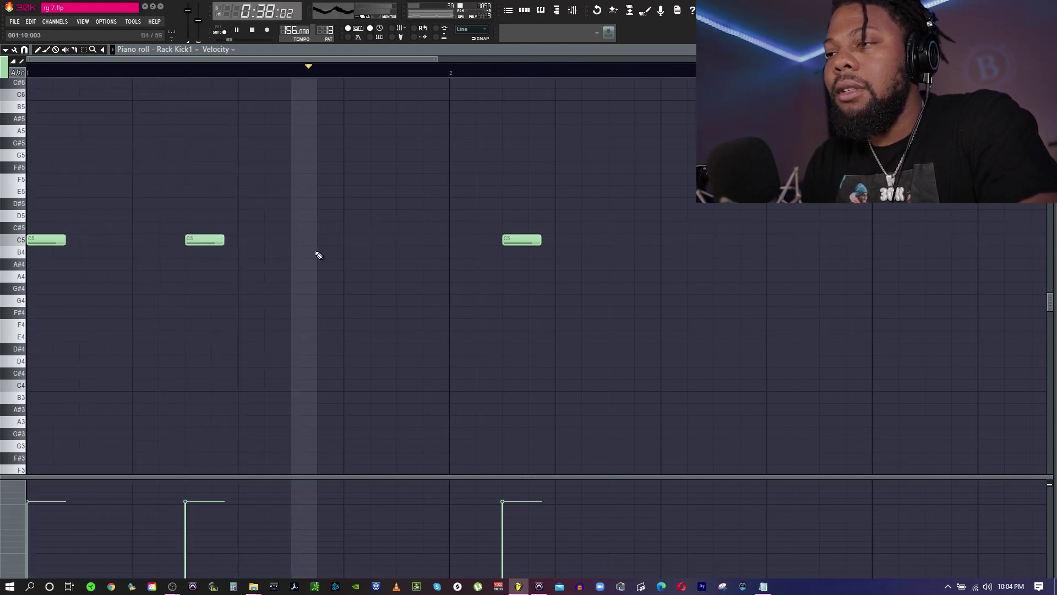
# - Add a C5 kick near bar 3, zoom out across eight bars, and replay the pattern
pyautogui.click(886, 238)
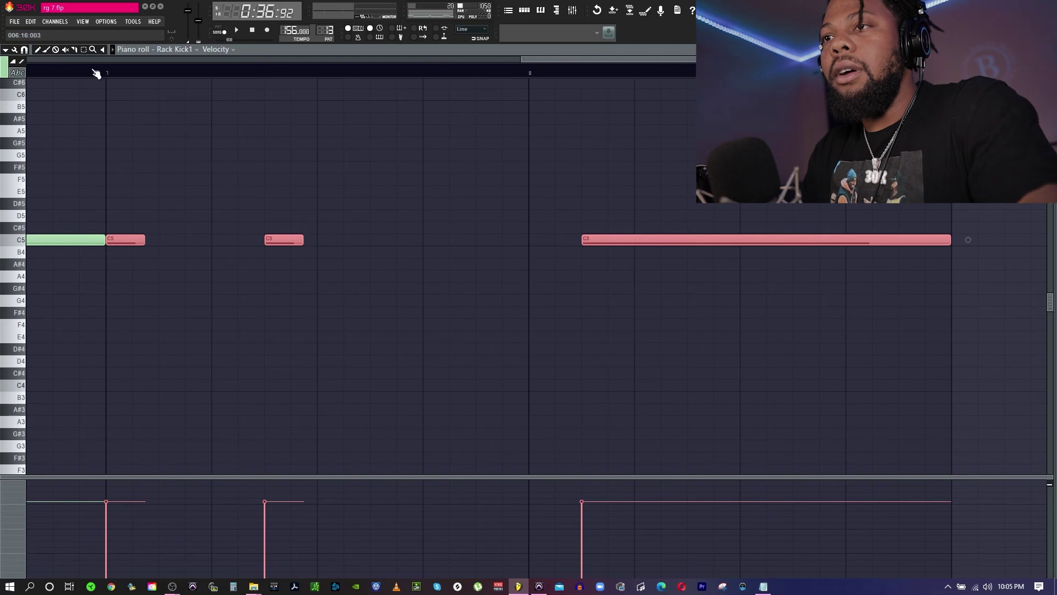
pyautogui.scroll(-3, 90, 69)
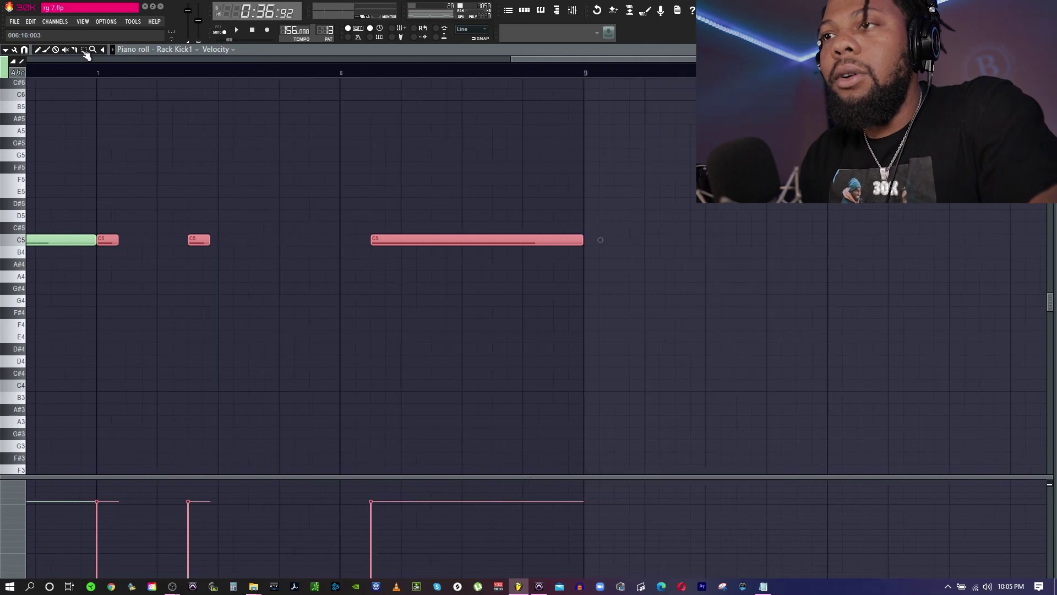
pyautogui.scroll(-3, 88, 69)
pyautogui.scroll(-6, 88, 68)
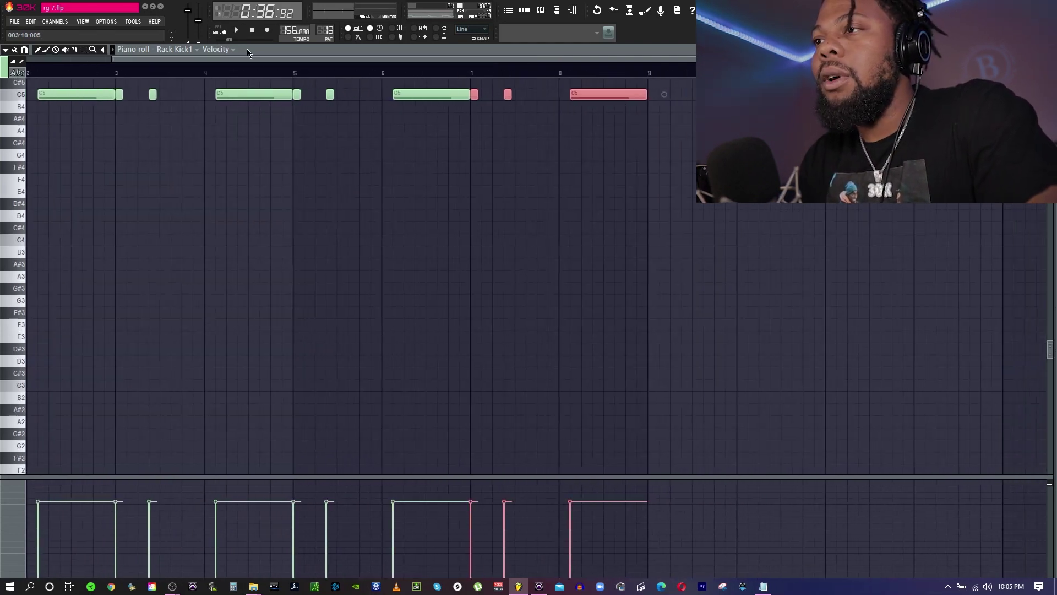
pyautogui.press('space')
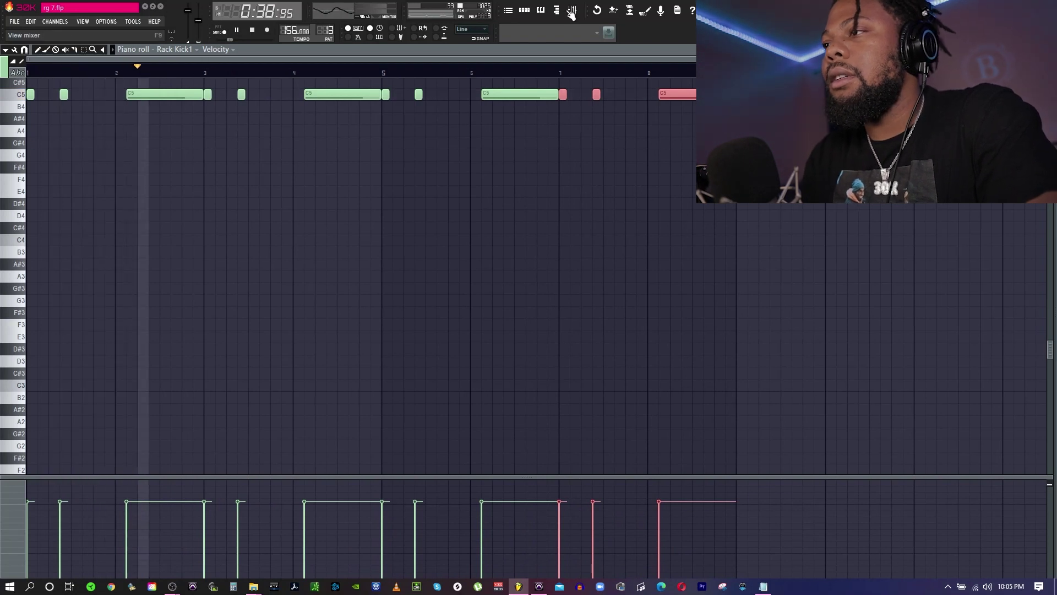
pyautogui.press('F9')
# - Raise the Rack Kick1 fader and trim the track 9 Pattern 13 clip to 8 bars from bar 25
pyautogui.moveTo(412, 218); pyautogui.dragTo(413, 213)
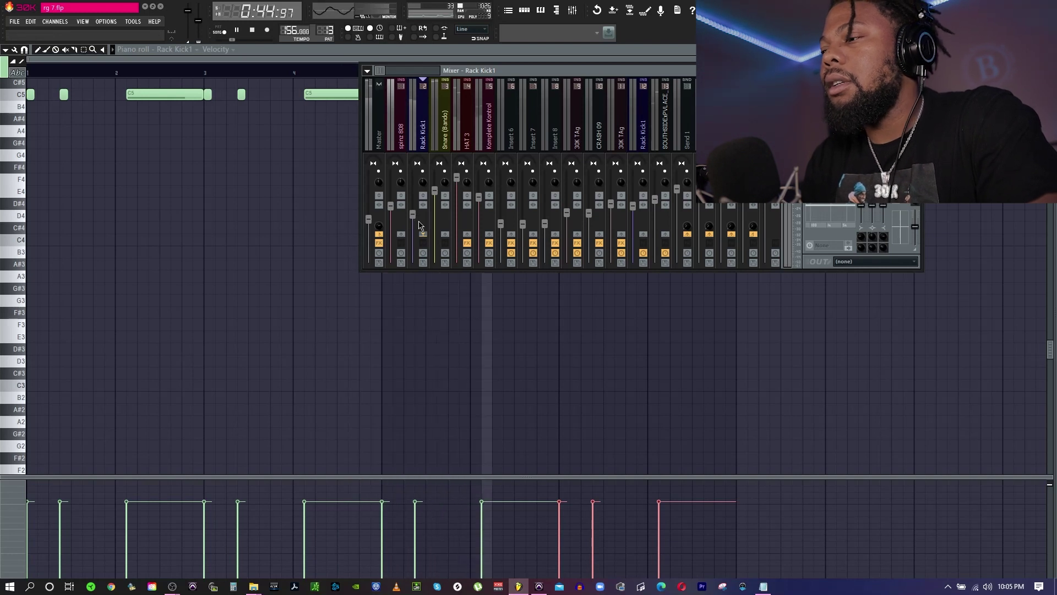
pyautogui.click(511, 12)
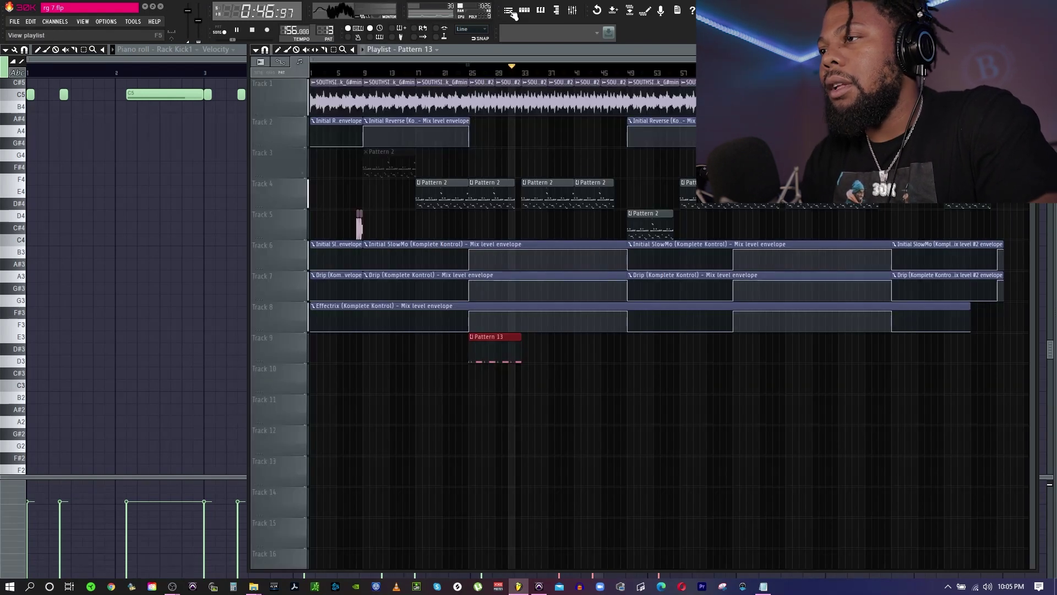
pyautogui.press('space')
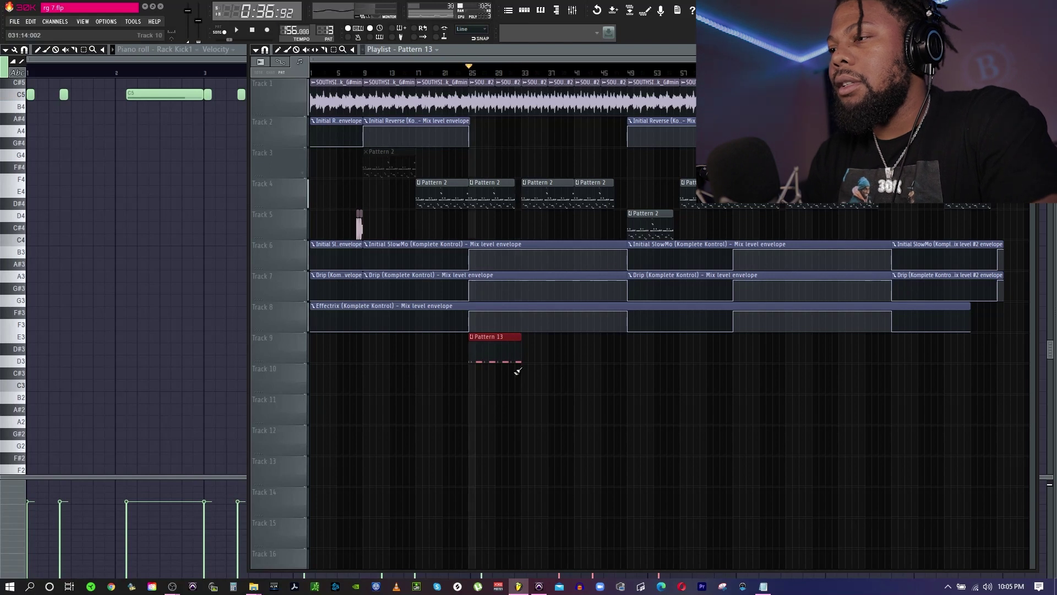
pyautogui.keyDown('ctrl'); pyautogui.scroll(5, 523, 364); pyautogui.keyUp('ctrl')
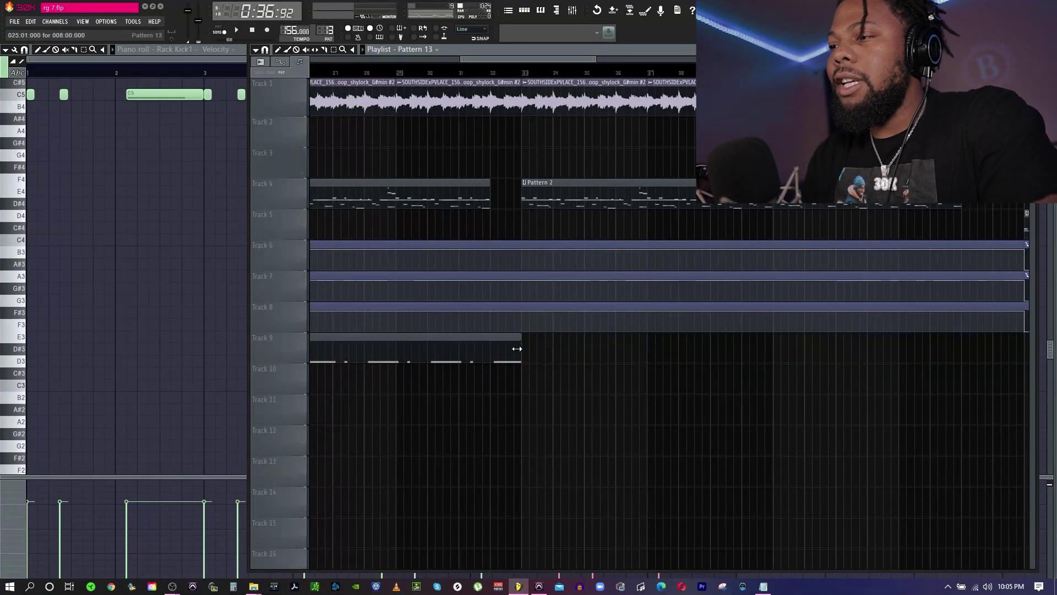
pyautogui.moveTo(517, 349); pyautogui.dragTo(490, 349)
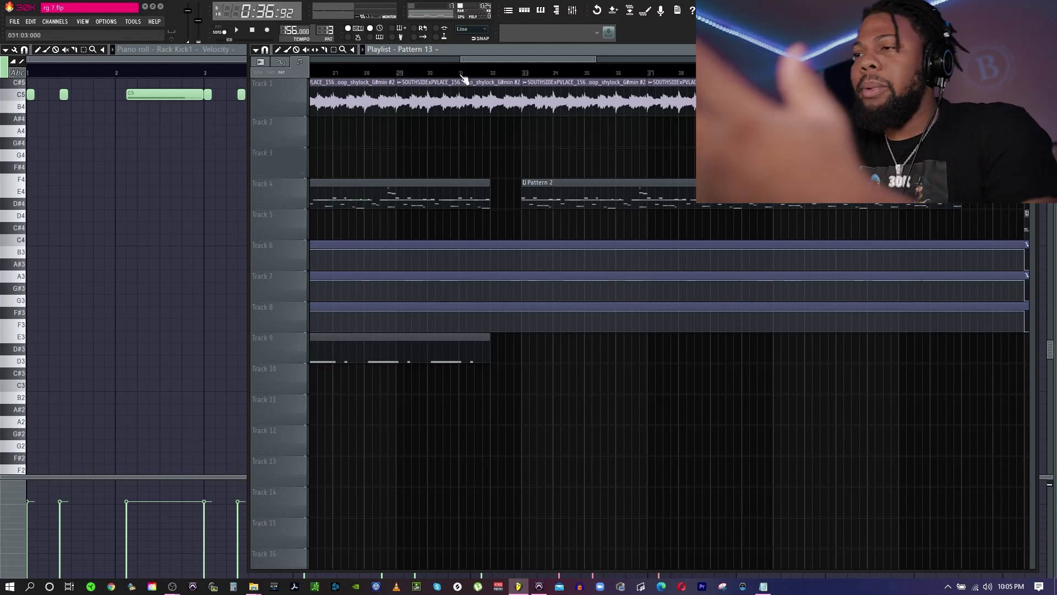
# - Make the Track 1 melodic loop clip a unique copy from its clip menu
pyautogui.scroll(-4, 418, 73)
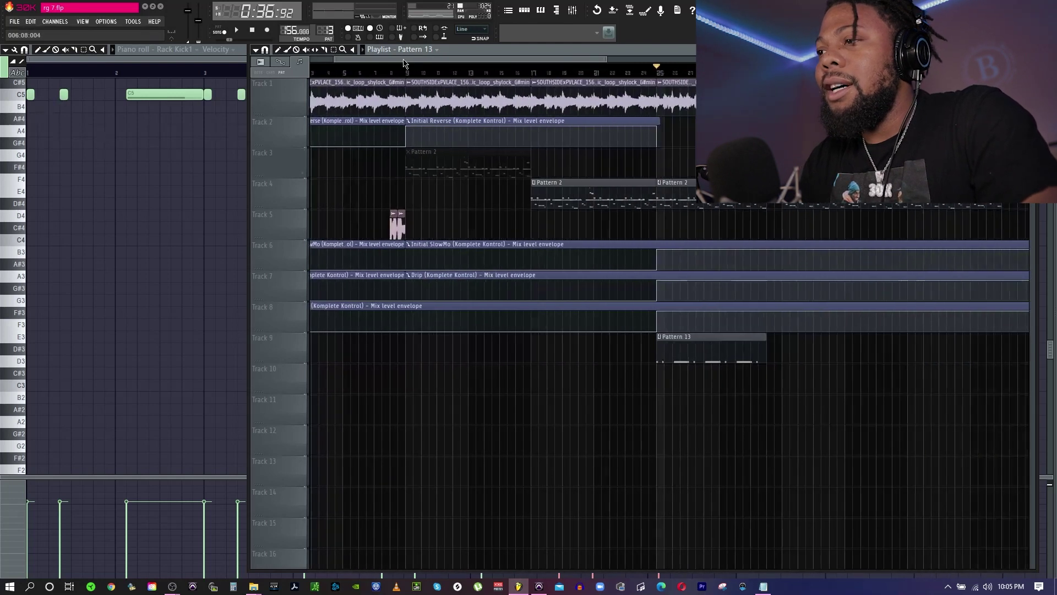
pyautogui.press('space')
pyautogui.doubleClick(316, 83)
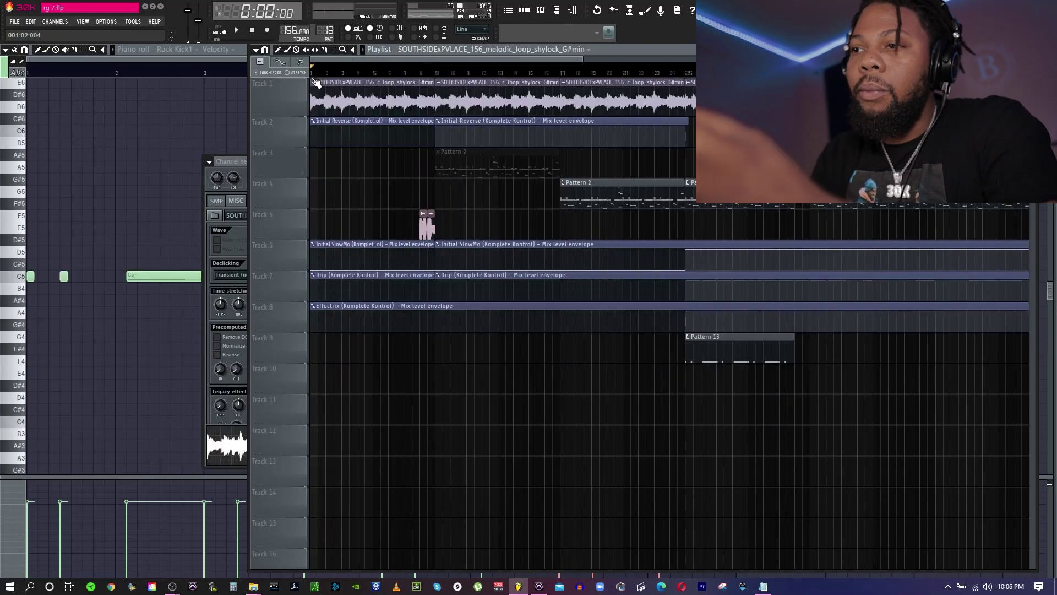
pyautogui.click(315, 83)
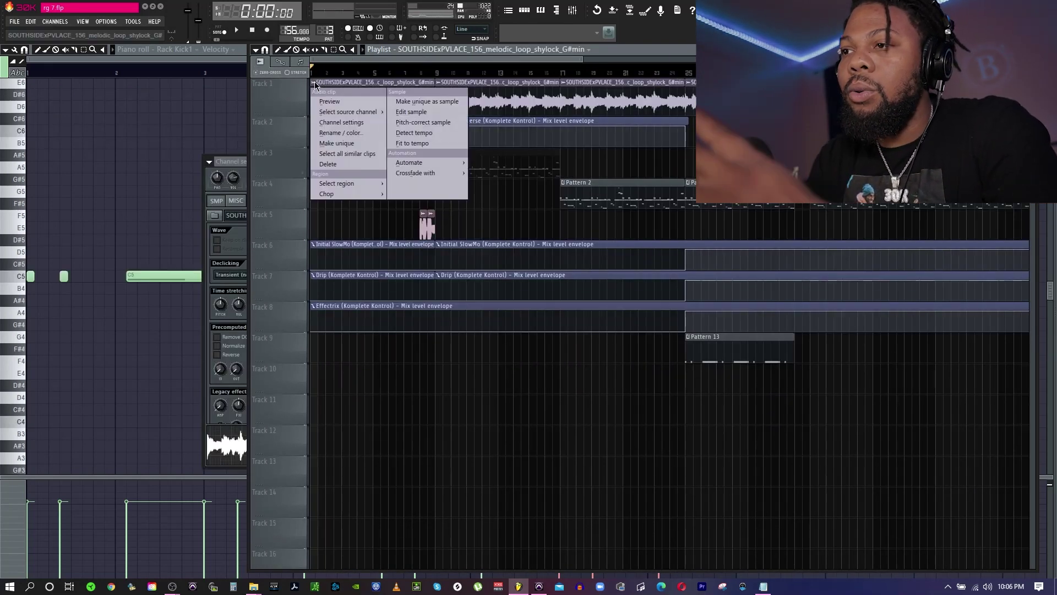
pyautogui.click(315, 83)
pyautogui.click(315, 84)
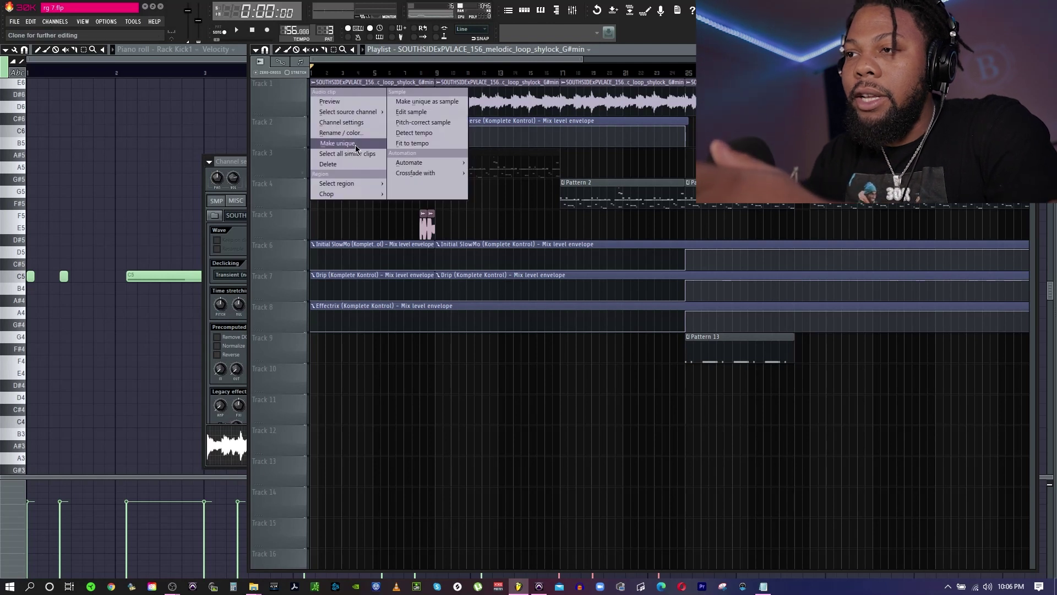
pyautogui.click(356, 145)
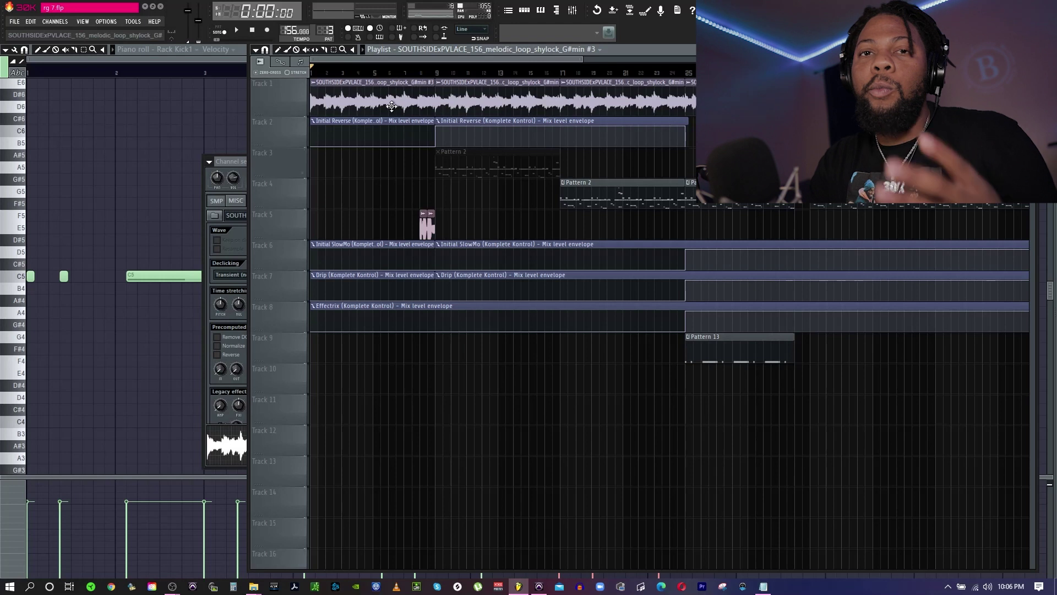
# - Close the sample's channel settings and move the song position to bar 25
pyautogui.doubleClick(351, 86)
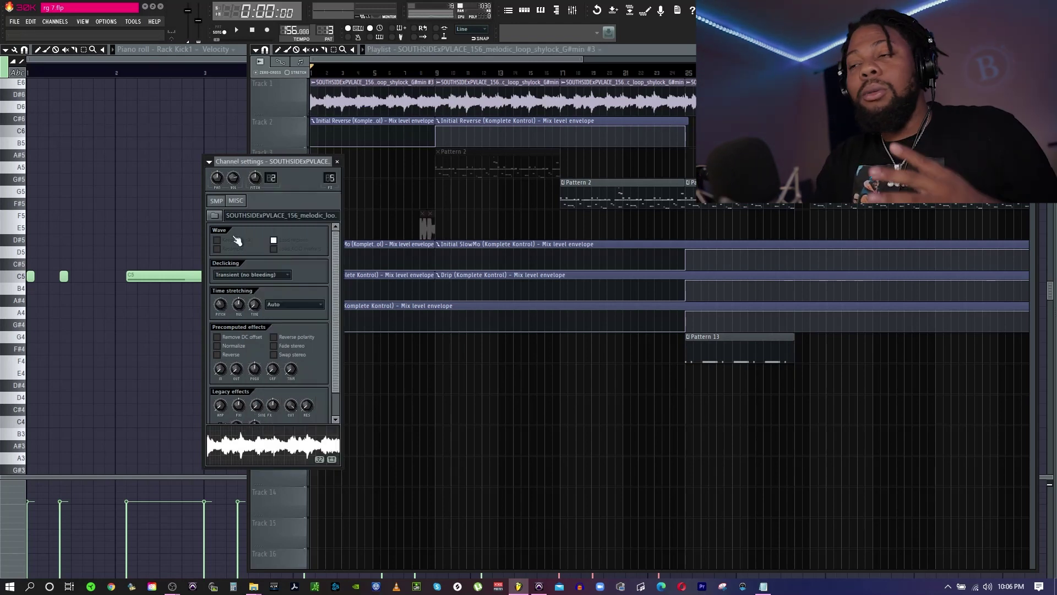
pyautogui.click(337, 161)
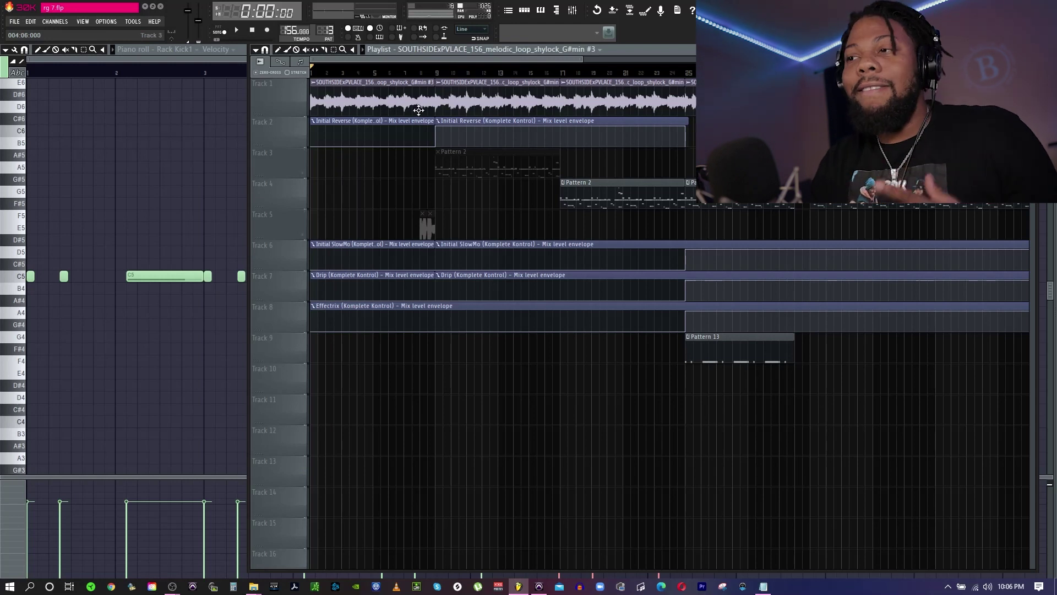
pyautogui.moveTo(456, 59); pyautogui.dragTo(496, 60)
pyautogui.click(507, 73)
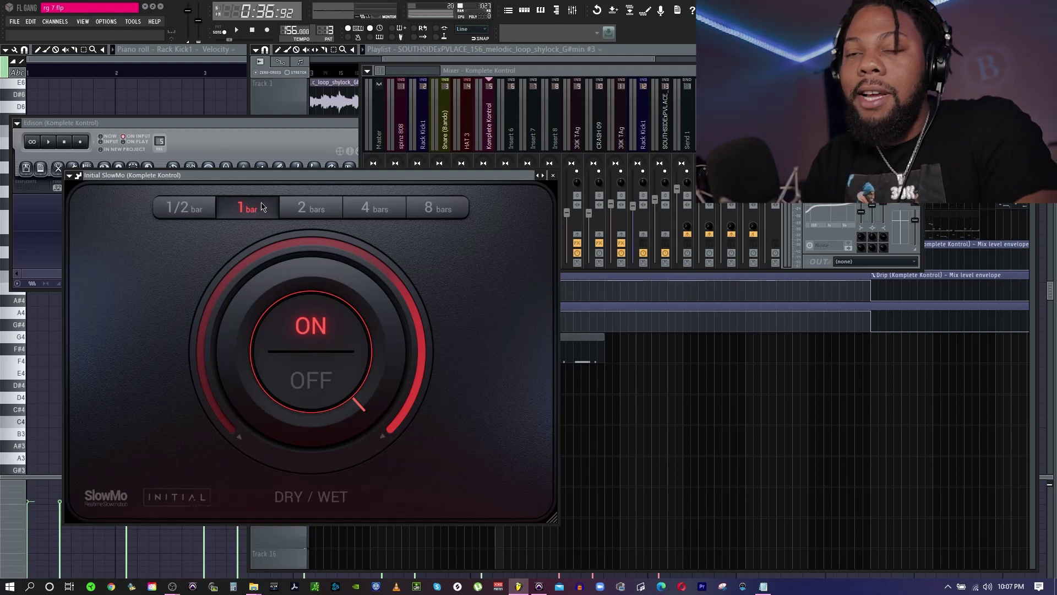
# - Try Initial SlowMo loop lengths of 1/2 bar, 2 bars and 4 bars, settling on 1 bar
pyautogui.click(172, 209)
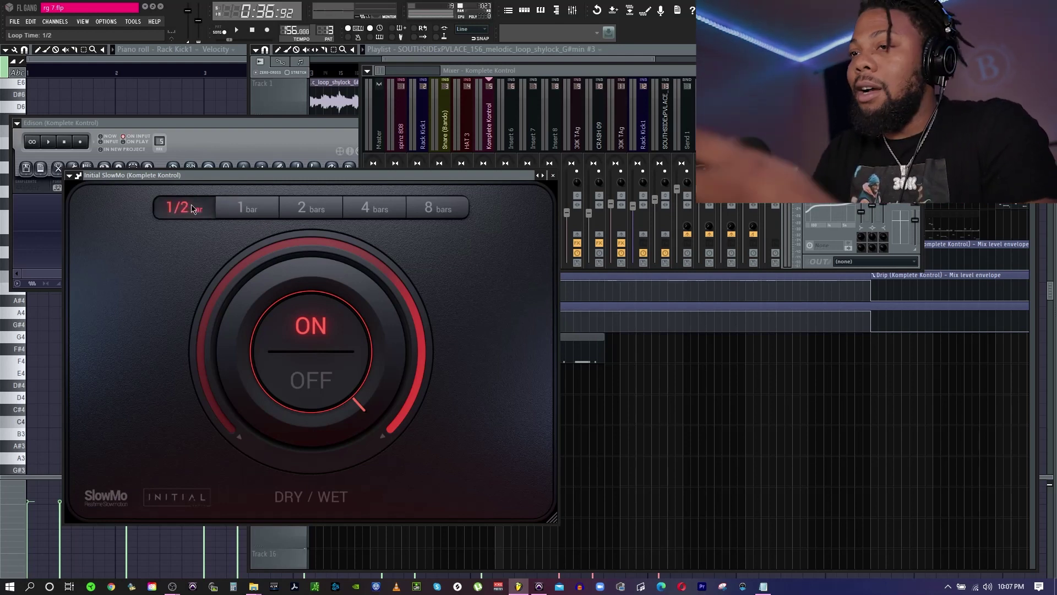
pyautogui.click(297, 205)
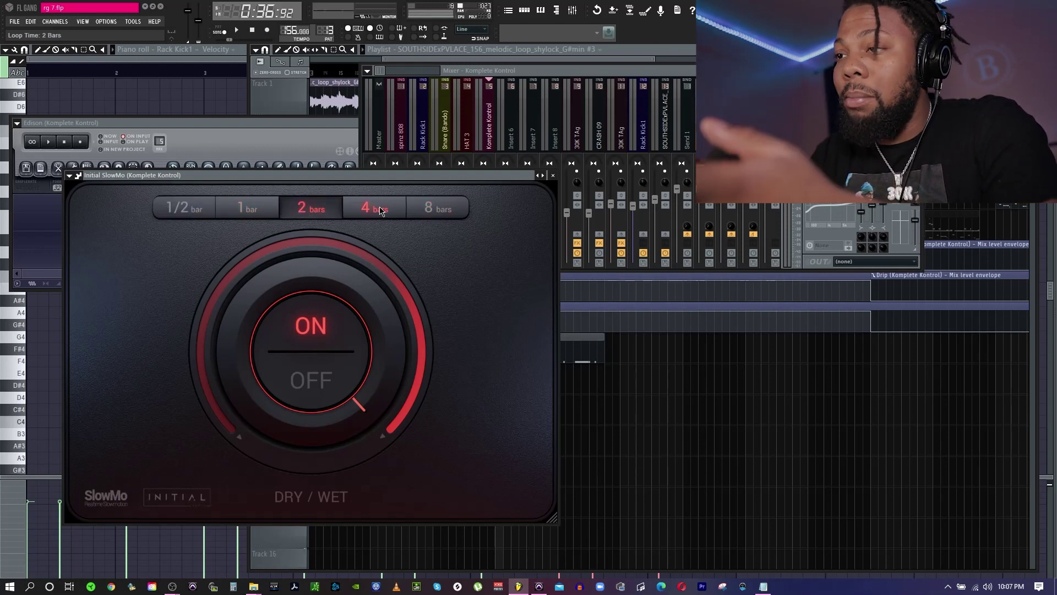
pyautogui.click(380, 211)
pyautogui.click(254, 214)
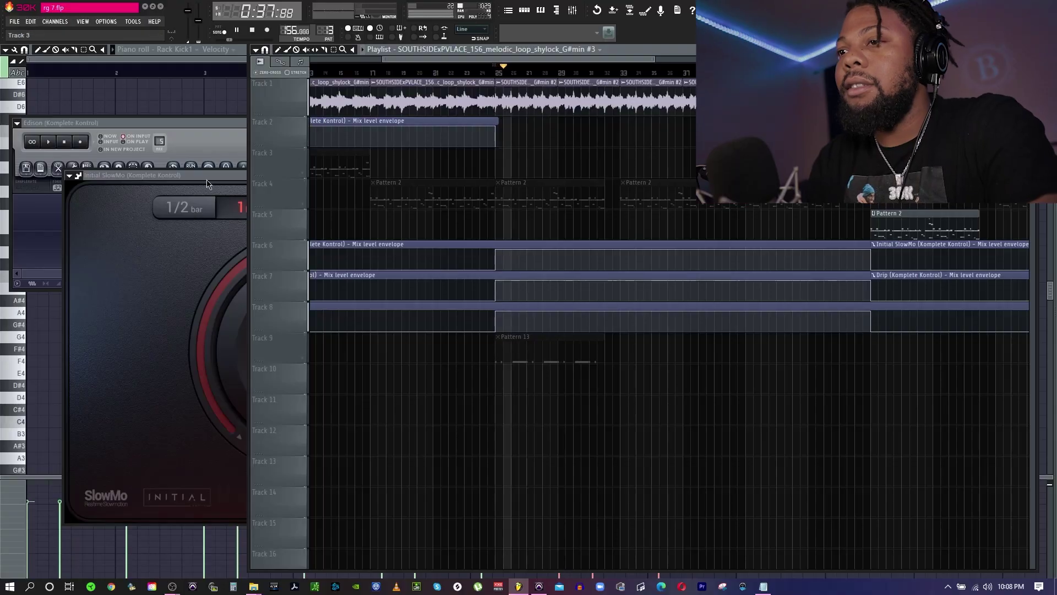
# - Bring the Initial SlowMo window forward and move it lower while the song plays
pyautogui.click(207, 180)
pyautogui.moveTo(207, 181); pyautogui.dragTo(202, 206)
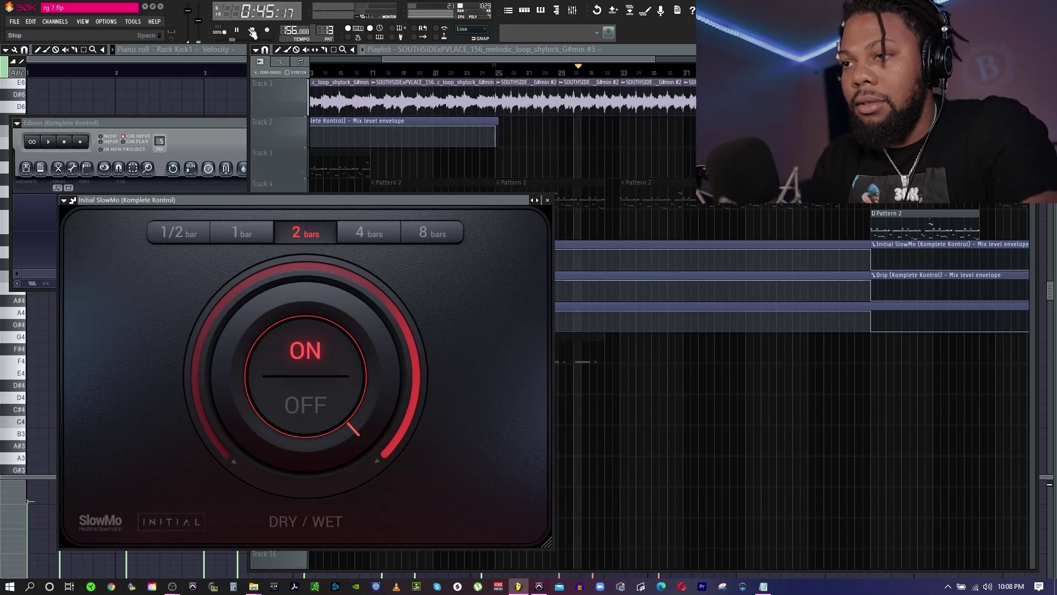
# - Stop playback, set SlowMo's loop length to 8 bars, and restart the song
pyautogui.click(252, 33)
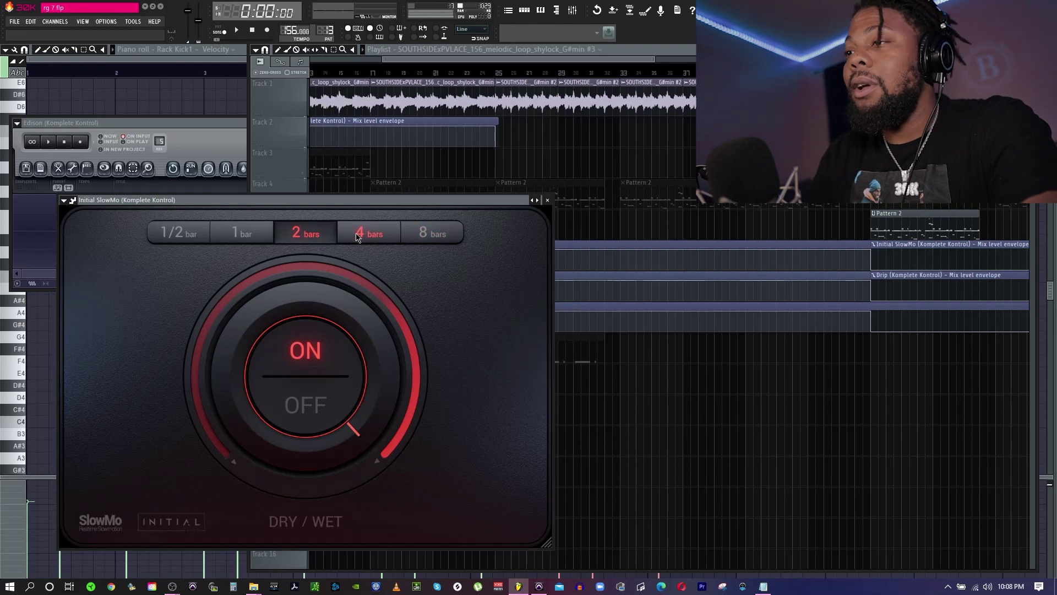
pyautogui.click(435, 235)
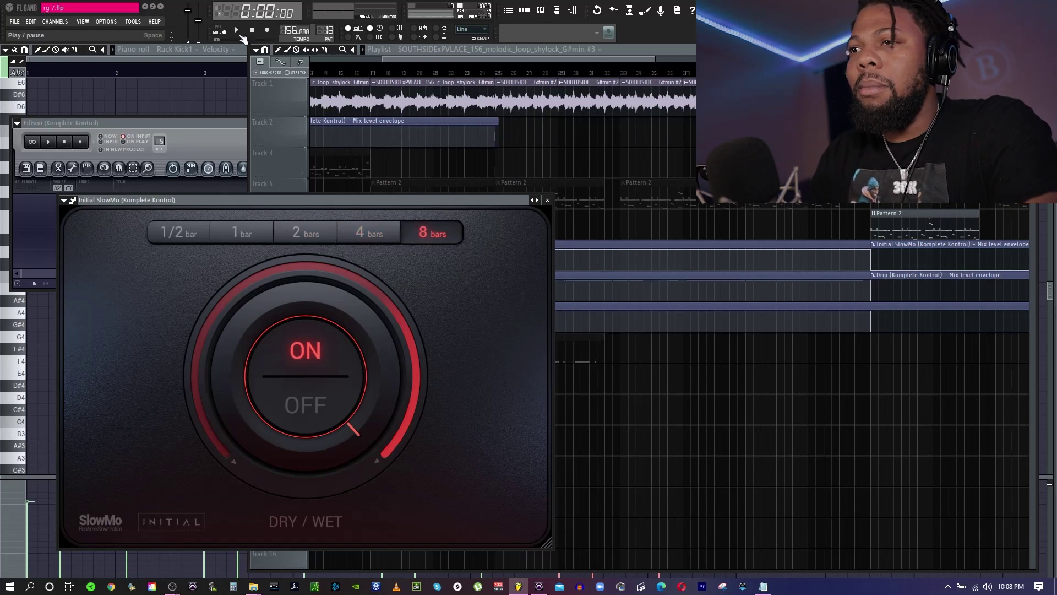
pyautogui.click(490, 81)
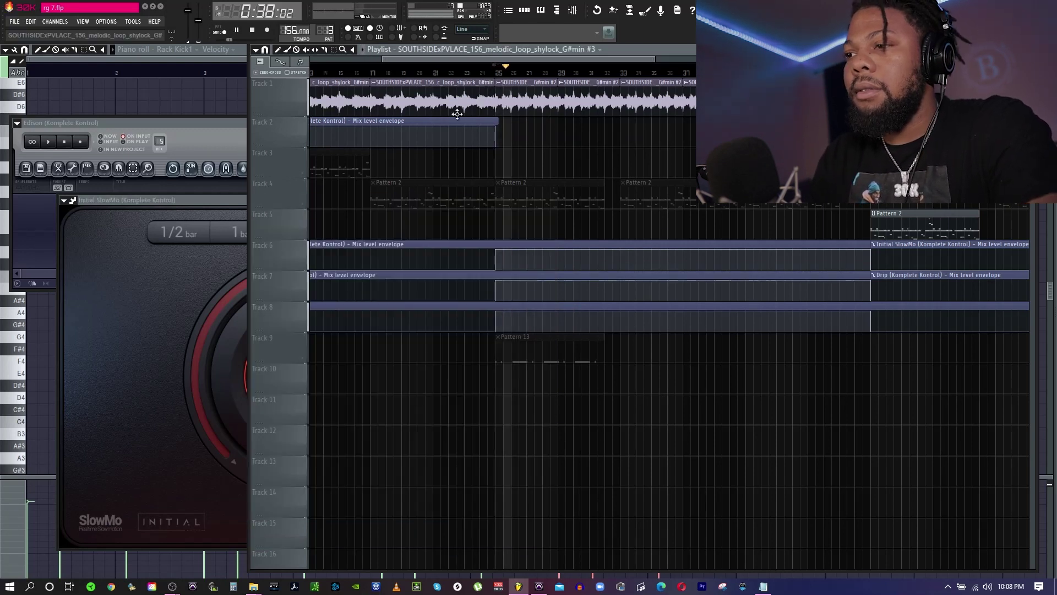
pyautogui.moveTo(178, 205); pyautogui.dragTo(196, 198)
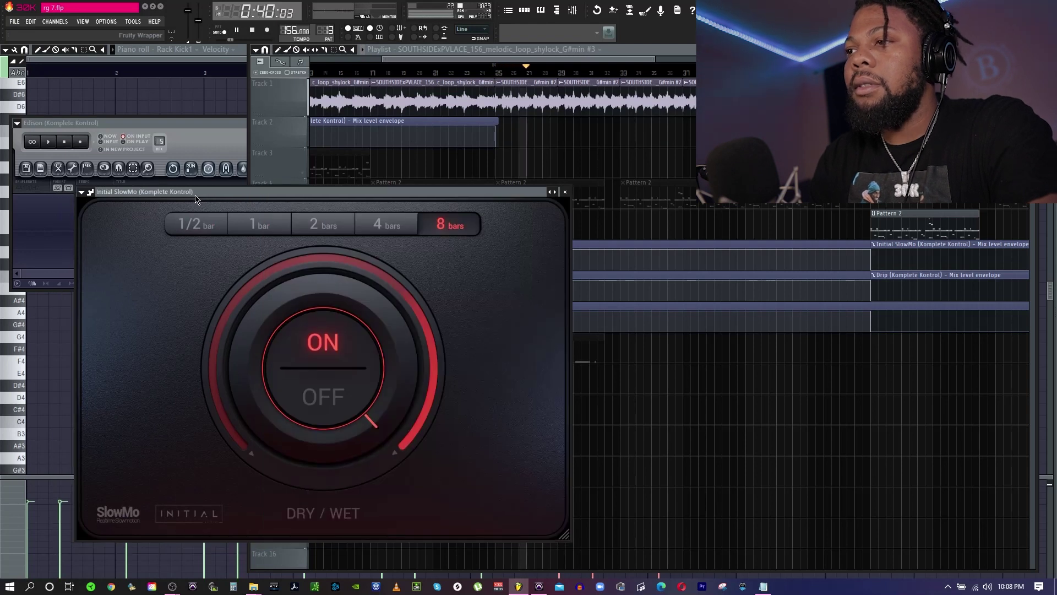